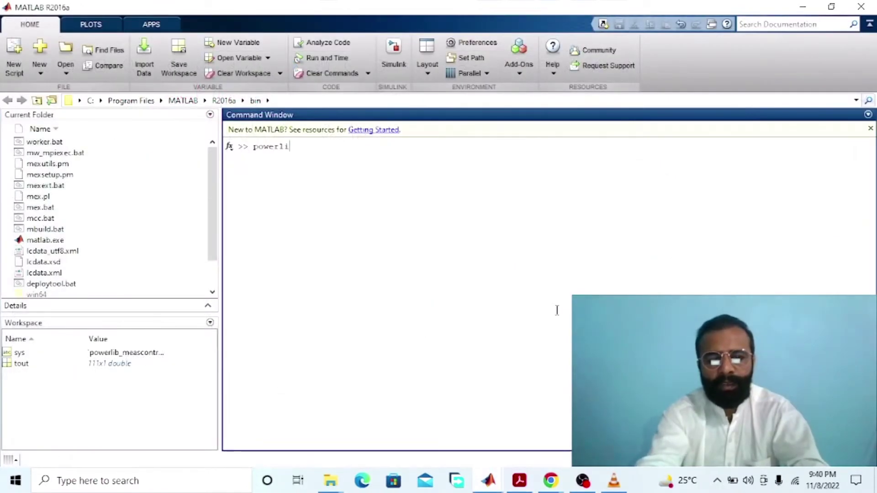
- Launch the powerlib library from the MATLAB command window and arrange it beside a new blank Simulink model
{"action": "type", "text": "b"}
{"action": "key", "text": "Return"}
{"action": "mouse_move", "coordinate": [488, 479]}
{"action": "left_click", "coordinate": [566, 412]}
{"action": "left_click_drag", "start_coordinate": [206, 145], "coordinate": [161, 175]}
- Add a Series RLC Branch and a Ground block from the powerlib Elements library to the model
{"action": "double_click", "coordinate": [97, 285]}
{"action": "left_click_drag", "start_coordinate": [58, 279], "coordinate": [468, 257]}
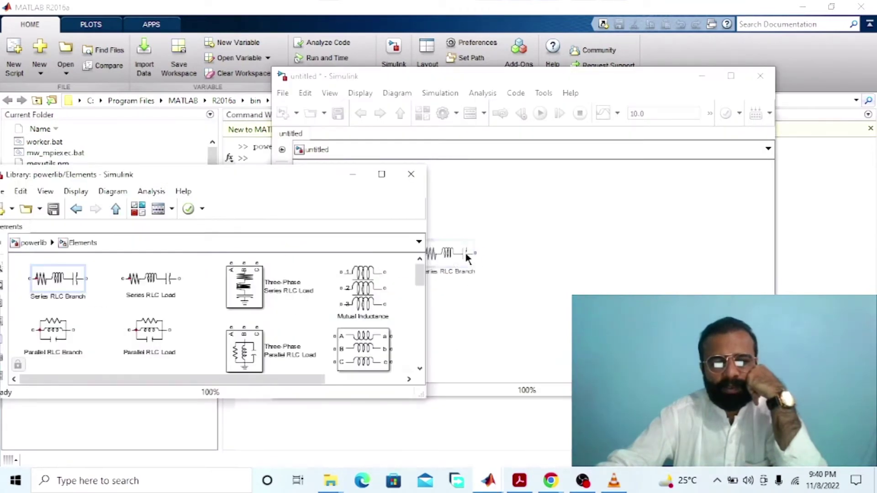
{"action": "left_click", "coordinate": [366, 379]}
{"action": "left_click_drag", "start_coordinate": [365, 363], "coordinate": [563, 285]}
- Add a DC Machine block from the powerlib Machines library to the model
{"action": "left_click", "coordinate": [128, 176]}
{"action": "left_click", "coordinate": [115, 209]}
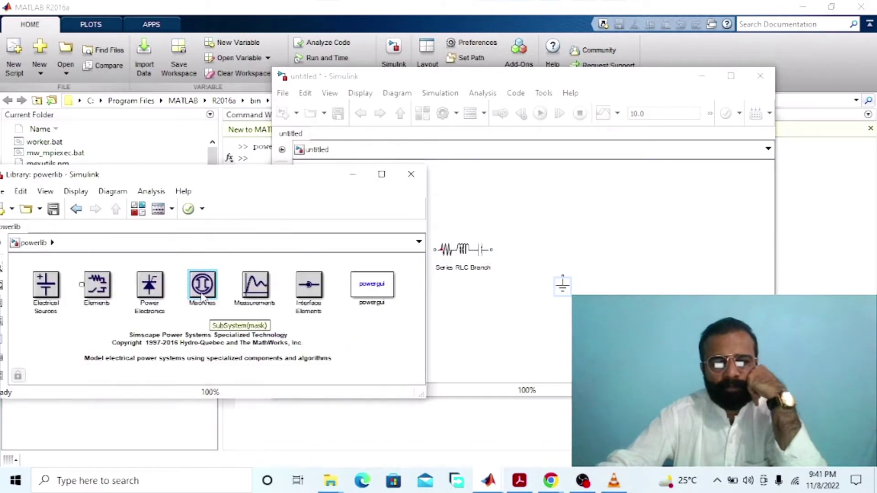
{"action": "double_click", "coordinate": [202, 293]}
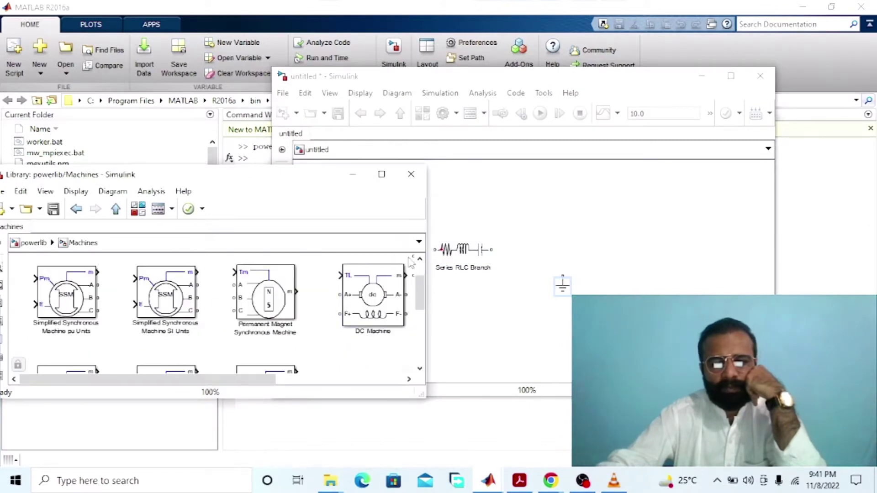
{"action": "left_click_drag", "start_coordinate": [347, 272], "coordinate": [517, 183]}
- Add a Current Measurement and a Voltage Measurement block from the powerlib Measurements library to the model
{"action": "left_click", "coordinate": [128, 176]}
{"action": "left_click", "coordinate": [115, 209]}
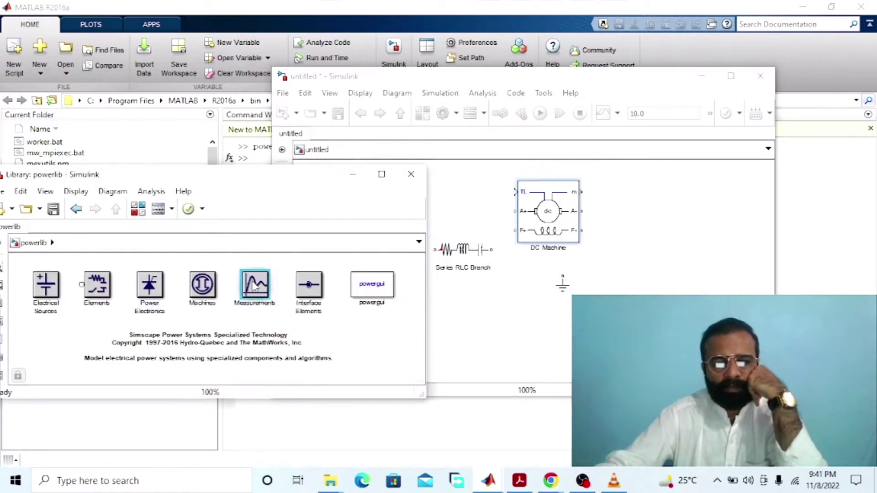
{"action": "double_click", "coordinate": [254, 285]}
{"action": "left_click_drag", "start_coordinate": [30, 274], "coordinate": [516, 286]}
{"action": "left_click_drag", "start_coordinate": [28, 323], "coordinate": [480, 327]}
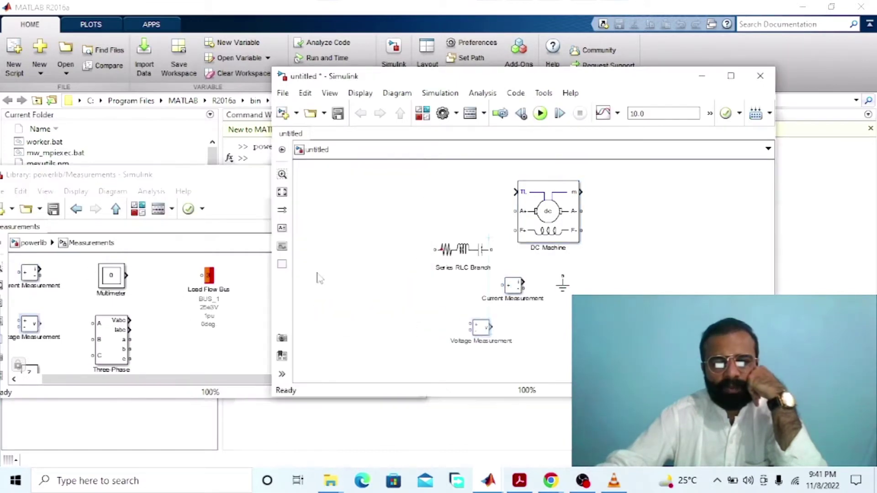
- Add Bus Selector, Constant and Gain blocks from Simulink's Commonly Used Blocks to the model
{"action": "left_click", "coordinate": [138, 209]}
{"action": "left_click_drag", "start_coordinate": [320, 167], "coordinate": [666, 281]}
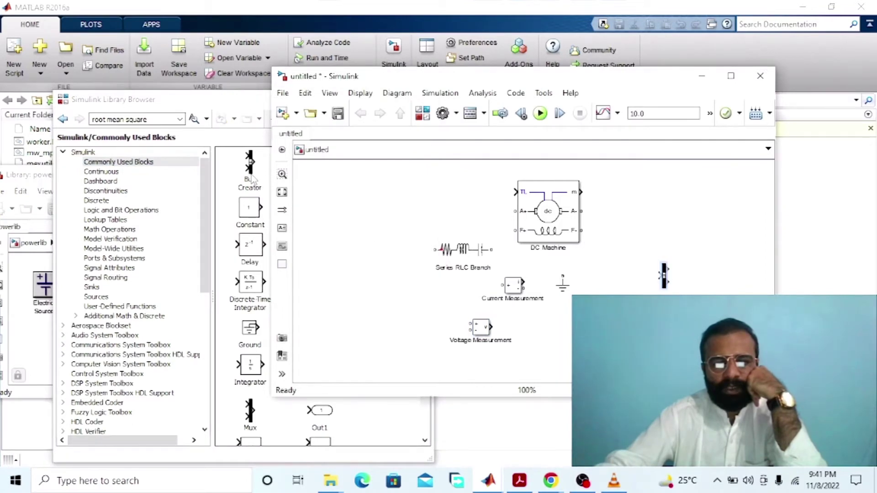
{"action": "left_click", "coordinate": [251, 209]}
{"action": "left_click", "coordinate": [548, 298]}
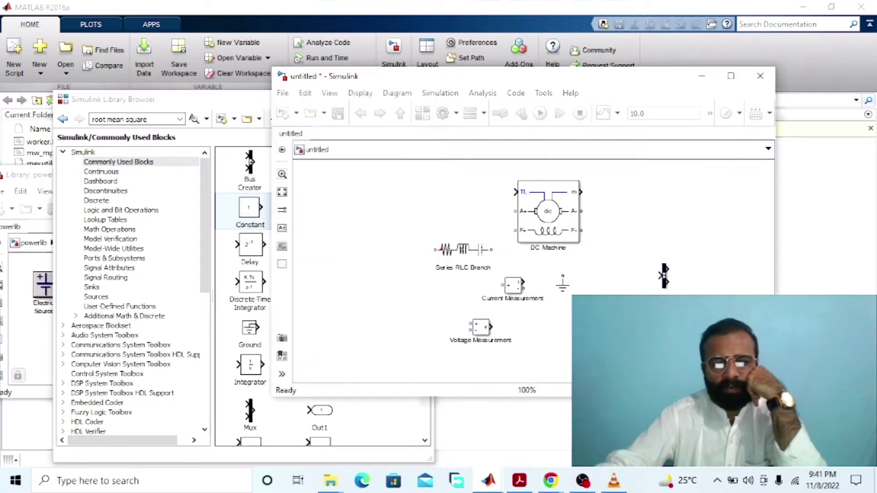
{"action": "left_click", "coordinate": [229, 135]}
{"action": "left_click_drag", "start_coordinate": [326, 282], "coordinate": [721, 219]}
{"action": "left_click", "coordinate": [433, 346]}
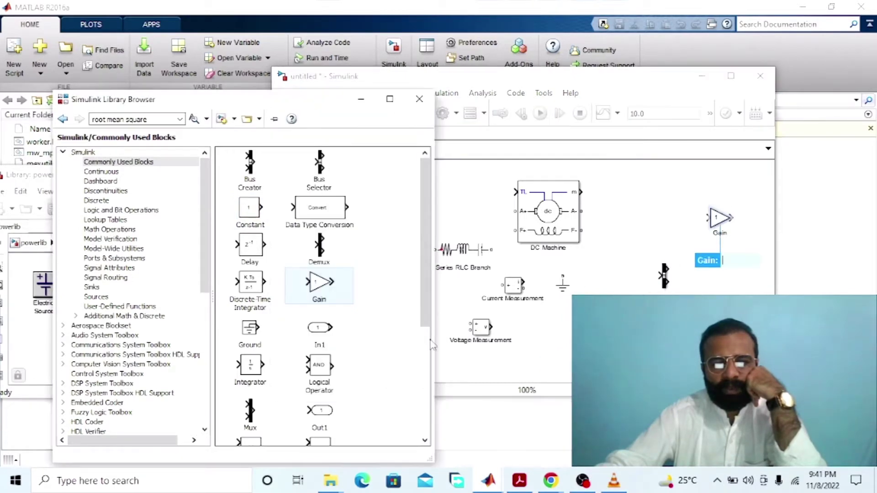
- Add a Product block and a Display block from the Simulink library to the model
{"action": "scroll", "coordinate": [433, 346], "scroll_direction": "down", "scroll_amount": 3}
{"action": "left_click_drag", "start_coordinate": [250, 334], "coordinate": [631, 230]}
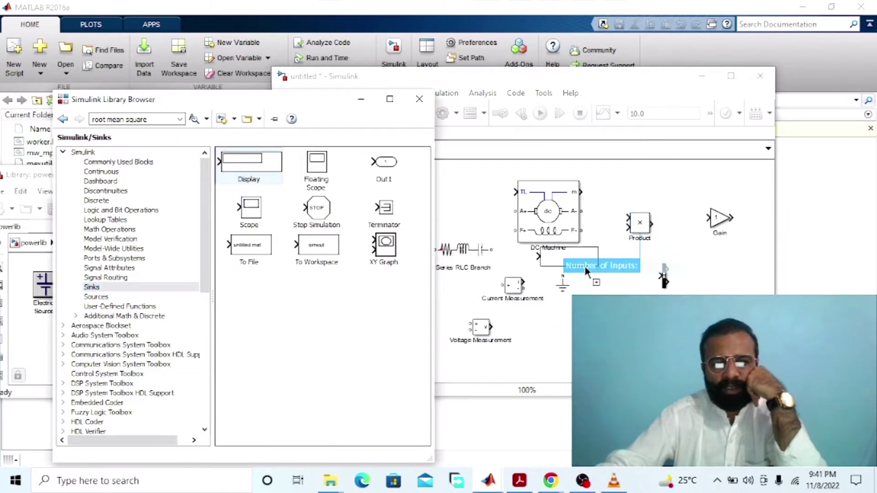
{"action": "left_click", "coordinate": [220, 109]}
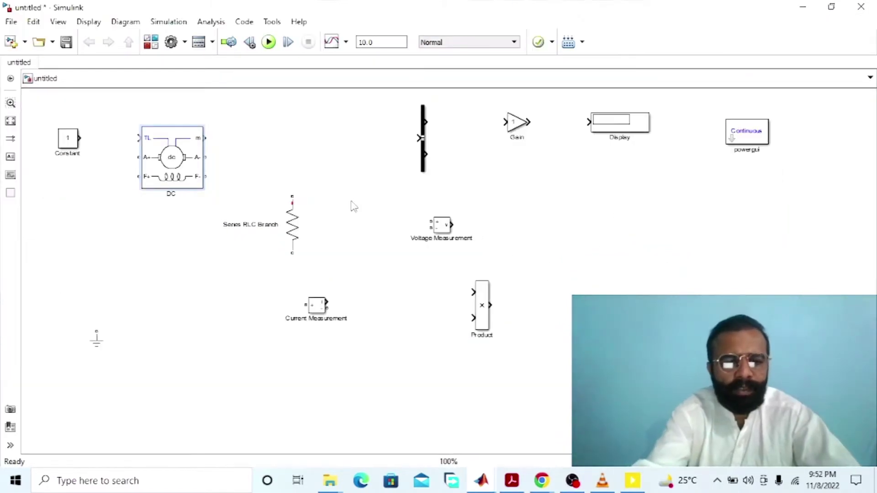
- Rename the DC machine block DC Shunt Generator and set its mechanical input to Speed w
{"action": "type", "text": "Shunt Generator"}
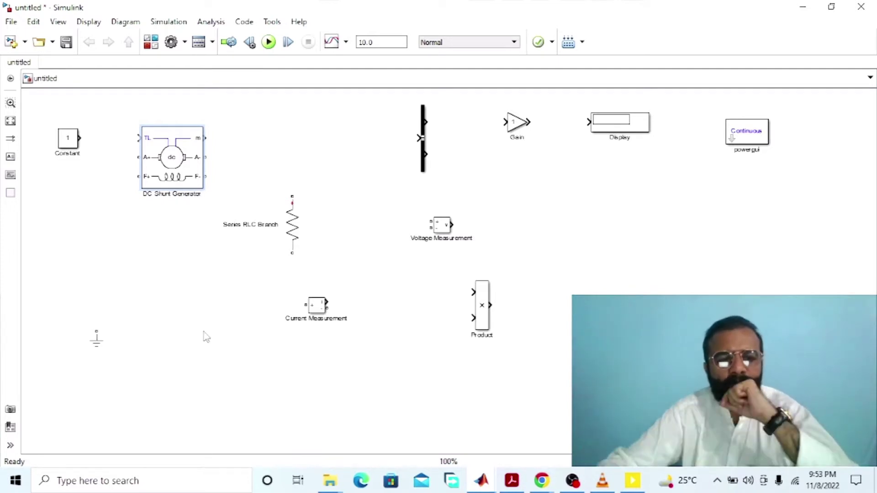
{"action": "left_click", "coordinate": [173, 183]}
{"action": "double_click", "coordinate": [173, 182]}
{"action": "left_click", "coordinate": [342, 163]}
{"action": "left_click", "coordinate": [256, 184]}
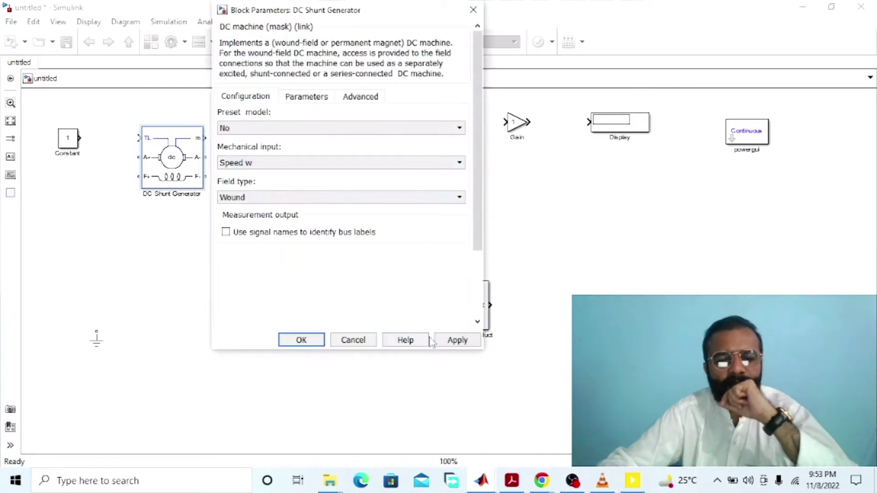
{"action": "left_click", "coordinate": [458, 340]}
{"action": "left_click", "coordinate": [301, 340]}
{"action": "left_click", "coordinate": [223, 297]}
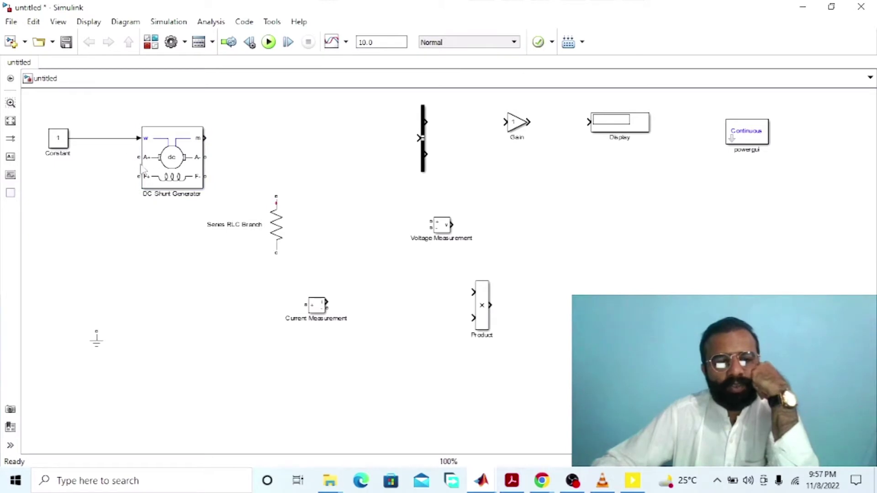
- Wire the generator's A+ terminal to the lower end of the Series RLC Branch and A- to its upper end
{"action": "left_click", "coordinate": [145, 183]}
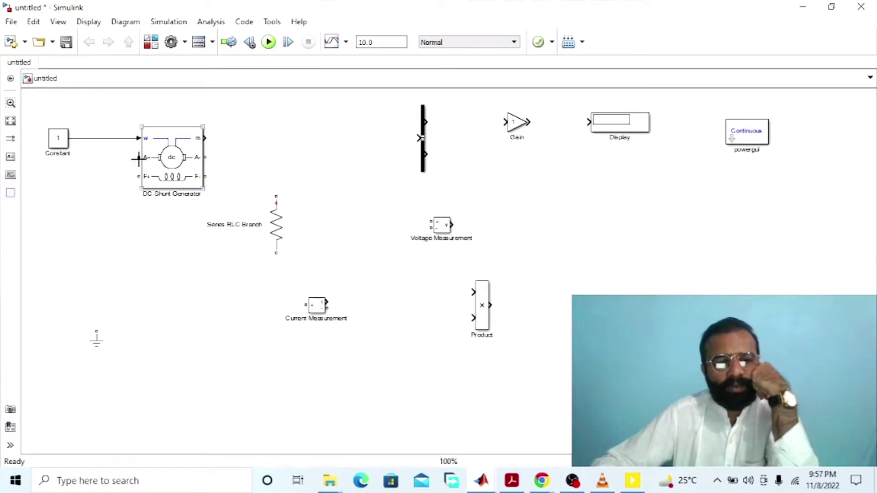
{"action": "left_click", "coordinate": [113, 163]}
{"action": "left_click", "coordinate": [136, 159]}
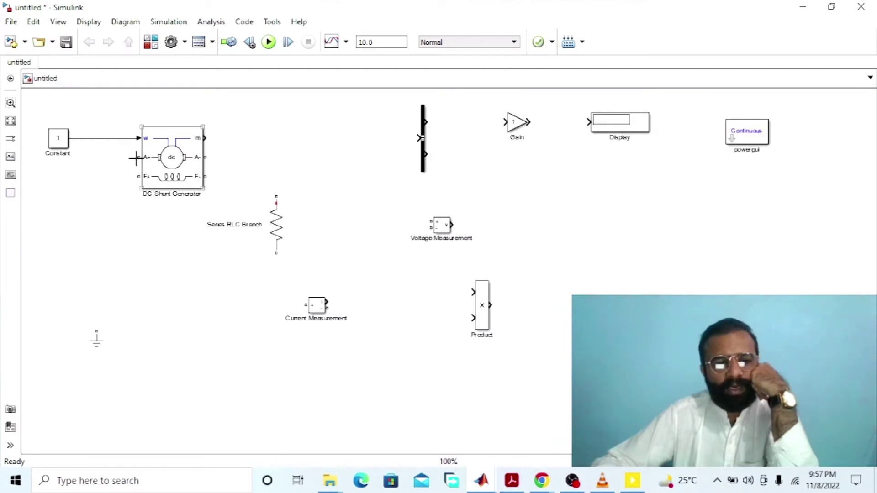
{"action": "left_click_drag", "start_coordinate": [133, 158], "coordinate": [276, 254]}
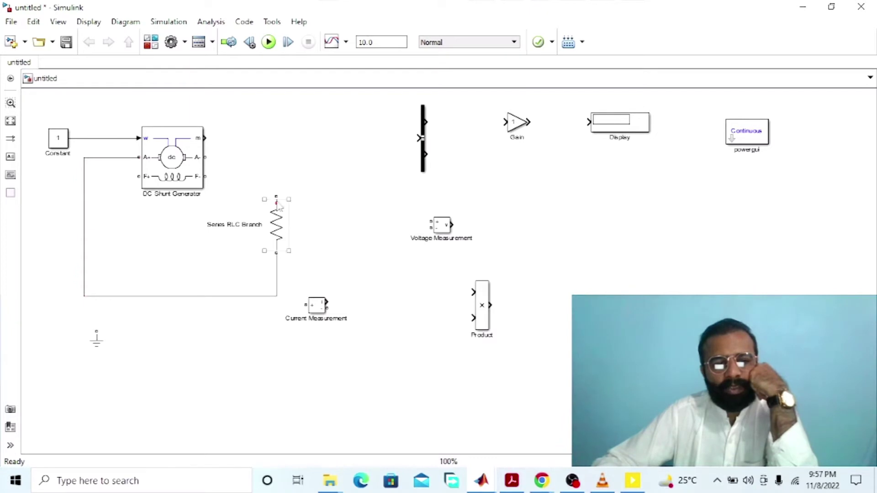
{"action": "mouse_move", "coordinate": [273, 193]}
{"action": "left_mouse_down"}
{"action": "mouse_move", "coordinate": [221, 157]}
{"action": "mouse_move", "coordinate": [206, 158]}
{"action": "left_mouse_up"}
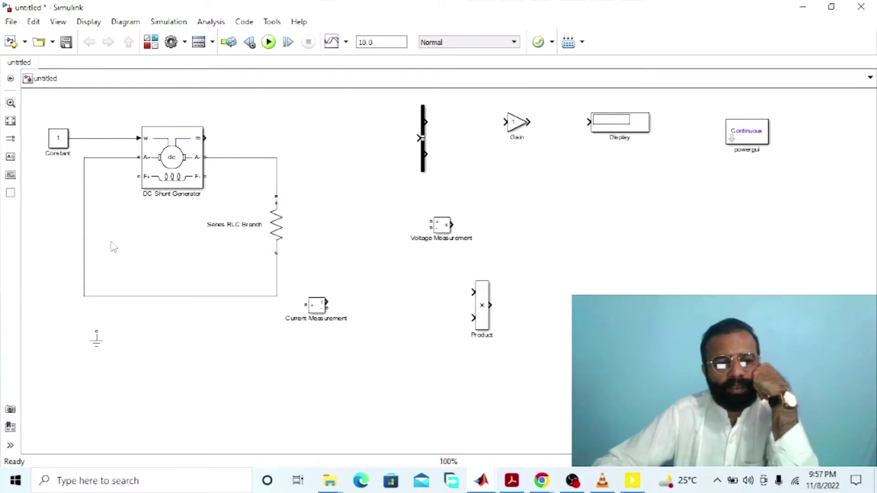
- Connect field terminals F+ and F- to the A+ and A- wires, and connect the Ground block to the return wire
{"action": "left_click_drag", "start_coordinate": [84, 250], "coordinate": [76, 253]}
{"action": "mouse_move", "coordinate": [139, 177]}
{"action": "left_mouse_down"}
{"action": "mouse_move", "coordinate": [96, 177]}
{"action": "mouse_move", "coordinate": [97, 158]}
{"action": "left_mouse_up"}
{"action": "mouse_move", "coordinate": [205, 176]}
{"action": "left_mouse_down"}
{"action": "mouse_move", "coordinate": [242, 170]}
{"action": "mouse_move", "coordinate": [244, 158]}
{"action": "left_mouse_up"}
{"action": "left_click", "coordinate": [158, 182]}
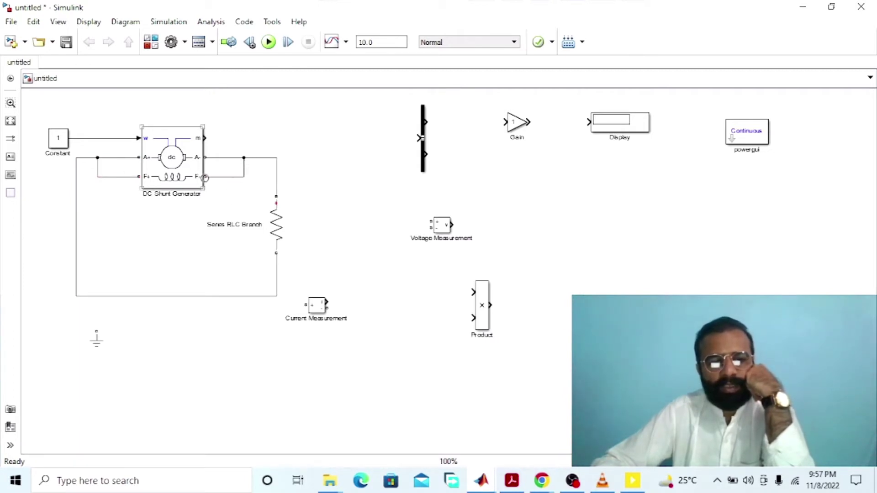
{"action": "left_click", "coordinate": [97, 340]}
{"action": "left_click_drag", "start_coordinate": [96, 332], "coordinate": [97, 297]}
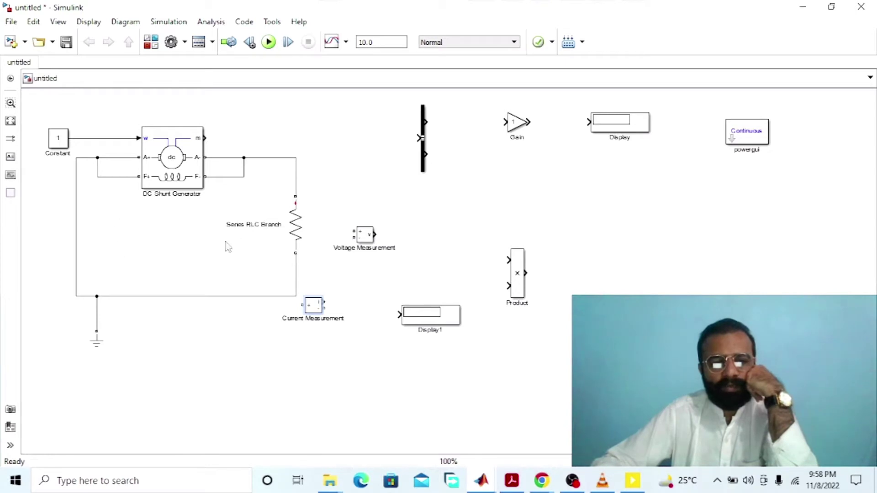
- Delete the return wire below the Series RLC Branch and insert the Current Measurement block in series between the branch and ground
{"action": "left_click", "coordinate": [296, 281]}
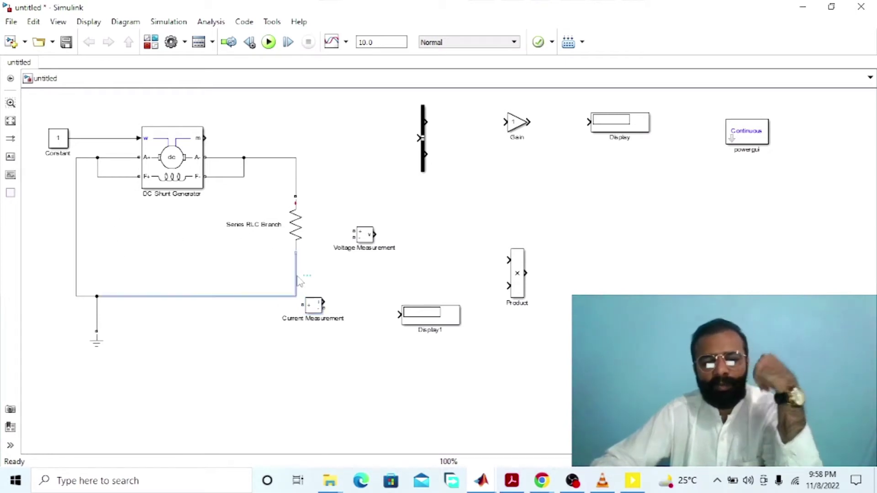
{"action": "key", "text": "Delete"}
{"action": "left_click_drag", "start_coordinate": [313, 306], "coordinate": [313, 290]}
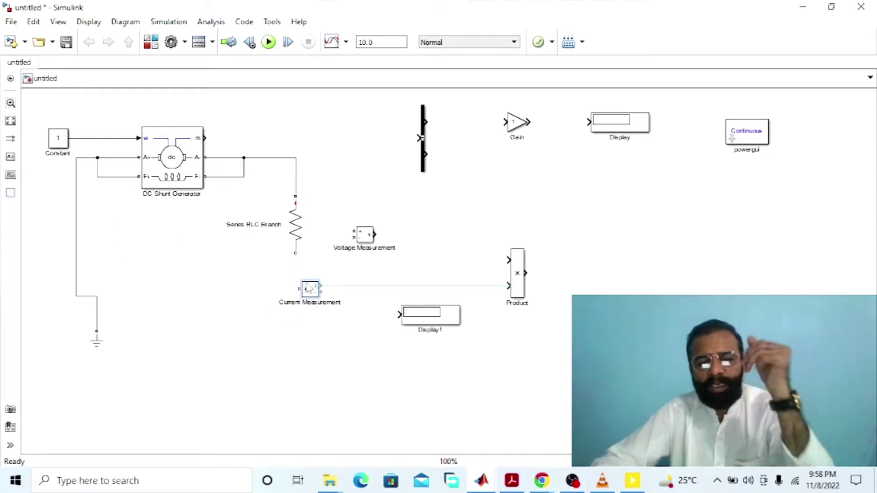
{"action": "mouse_move", "coordinate": [295, 253]}
{"action": "left_mouse_down"}
{"action": "mouse_move", "coordinate": [296, 283]}
{"action": "mouse_move", "coordinate": [343, 286]}
{"action": "mouse_move", "coordinate": [372, 310]}
{"action": "mouse_move", "coordinate": [372, 322]}
{"action": "mouse_move", "coordinate": [97, 320]}
{"action": "left_mouse_up"}
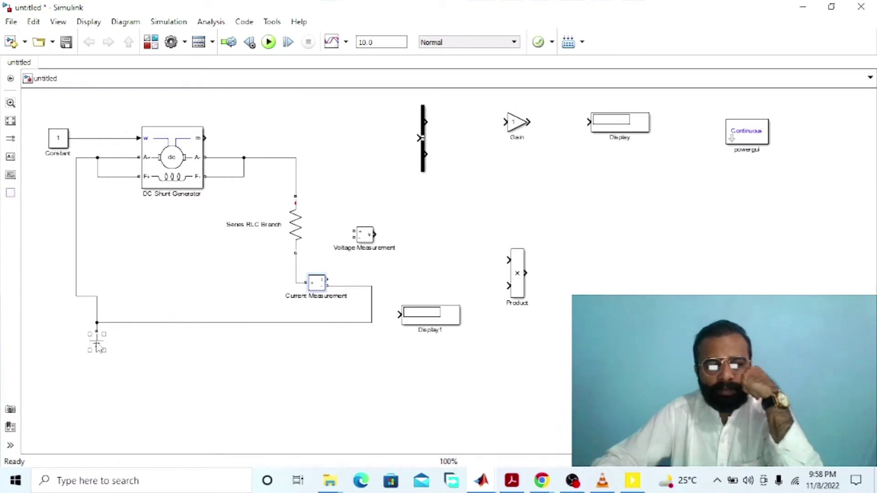
- Connect the spare Display to the Current Measurement output and rename it Load Current (IL)
{"action": "left_click_drag", "start_coordinate": [429, 315], "coordinate": [423, 279]}
{"action": "type", "text": "osd Current"}
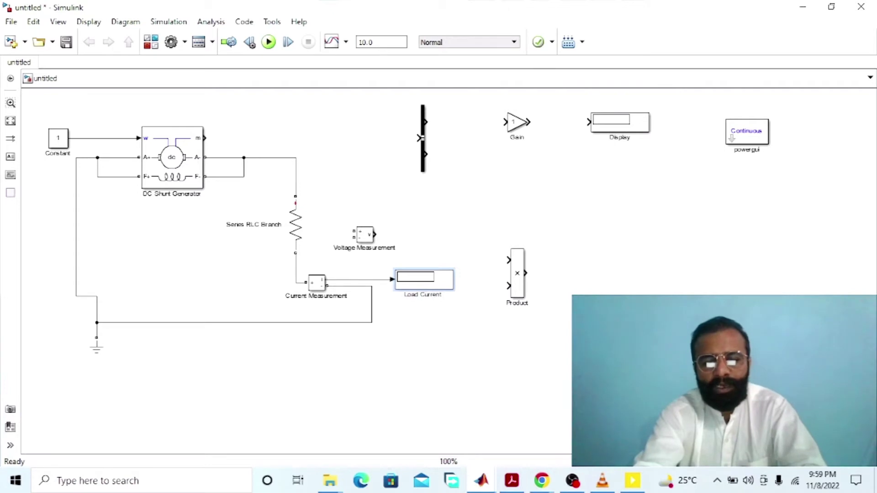
{"action": "type", "text": " (IL"}
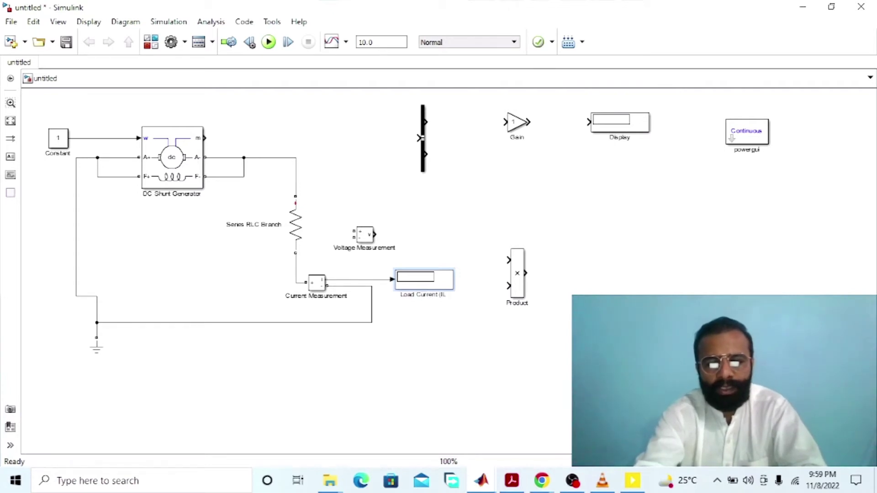
{"action": "type", "text": ")"}
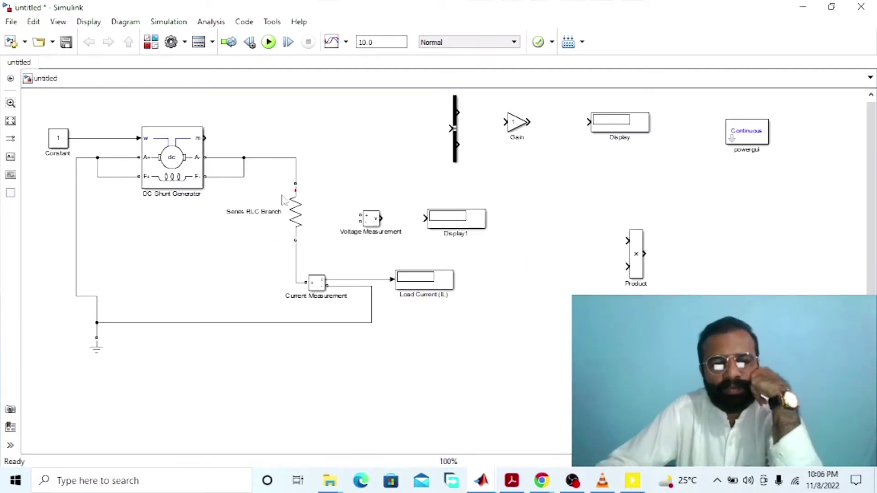
- Wire the Voltage Measurement inputs across the upper and lower ends of the Series RLC Branch
{"action": "left_click_drag", "start_coordinate": [360, 216], "coordinate": [296, 170]}
{"action": "left_click_drag", "start_coordinate": [358, 223], "coordinate": [296, 251]}
{"action": "left_click", "coordinate": [198, 137]}
{"action": "left_click", "coordinate": [266, 148]}
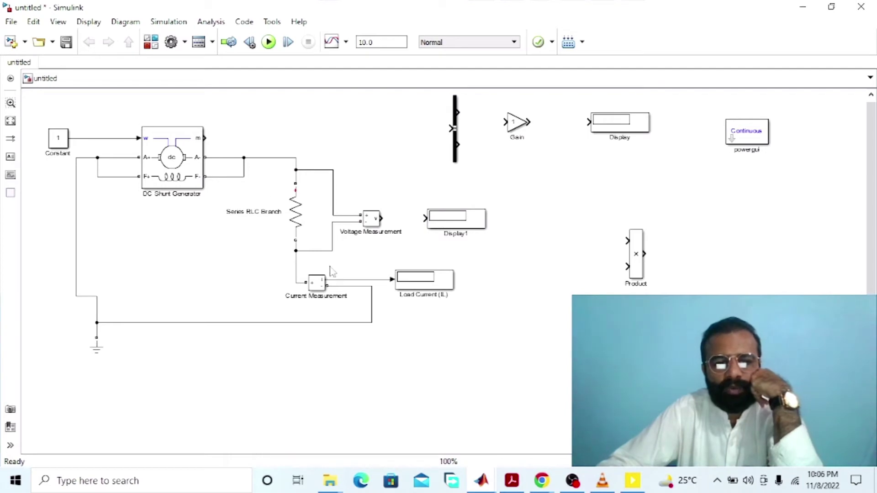
- Rename the display on the Voltage Measurement output Terminal Voltage (VL)
{"action": "type", "text": "Terminal"}
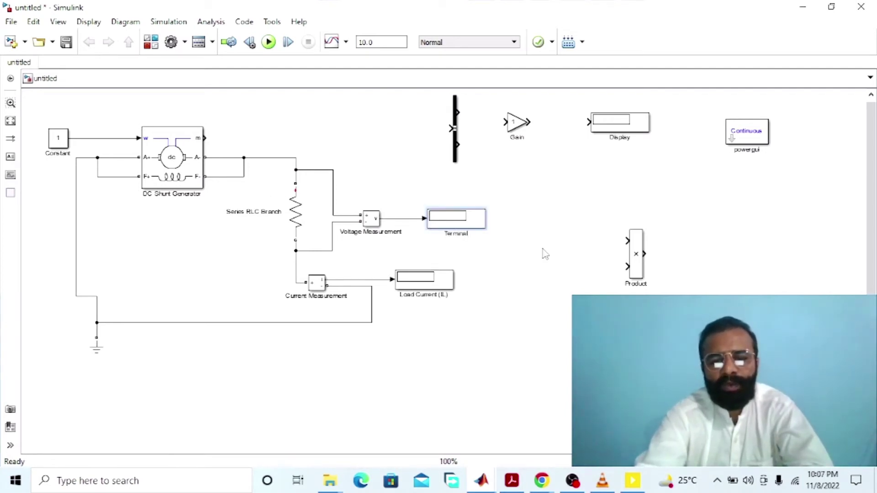
{"action": "type", "text": " Voltage"}
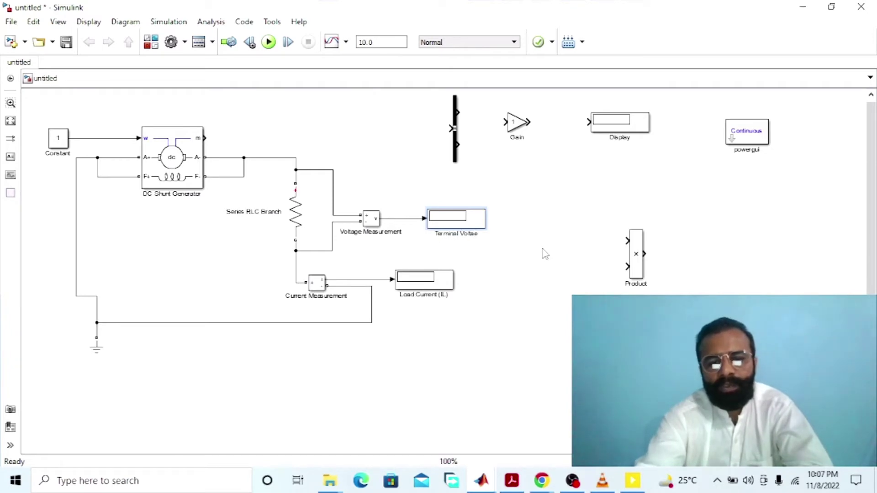
{"action": "type", "text": " ("}
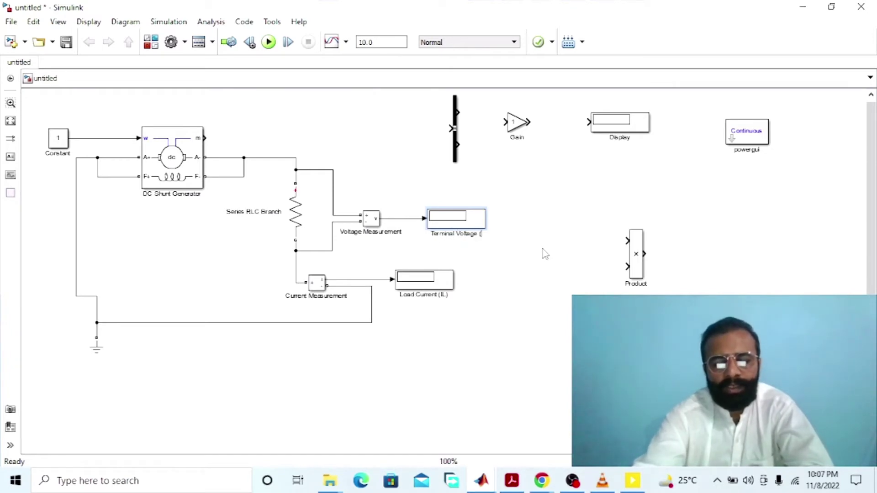
{"action": "type", "text": "VL)"}
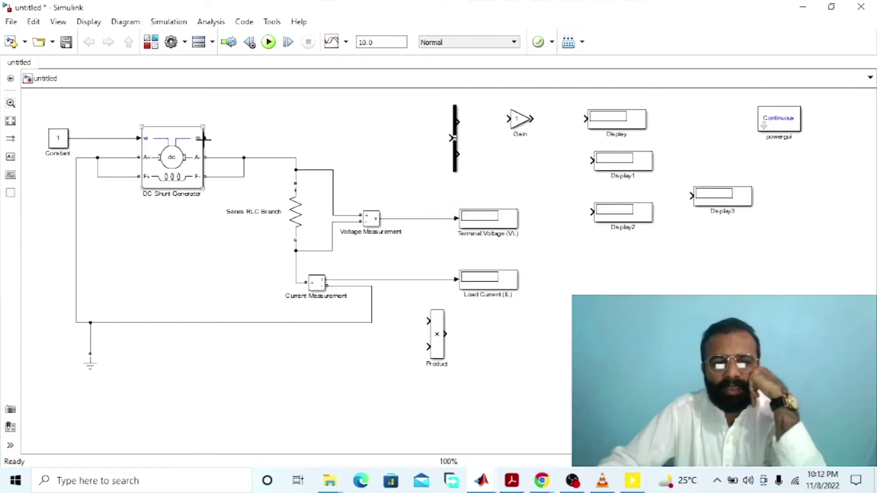
- Connect the generator's m output to the Bus Selector and select Speed wm, Armature current ia and Field current if as its output signals
{"action": "left_click_drag", "start_coordinate": [204, 138], "coordinate": [452, 138]}
{"action": "left_click_drag", "start_coordinate": [457, 170], "coordinate": [404, 153]}
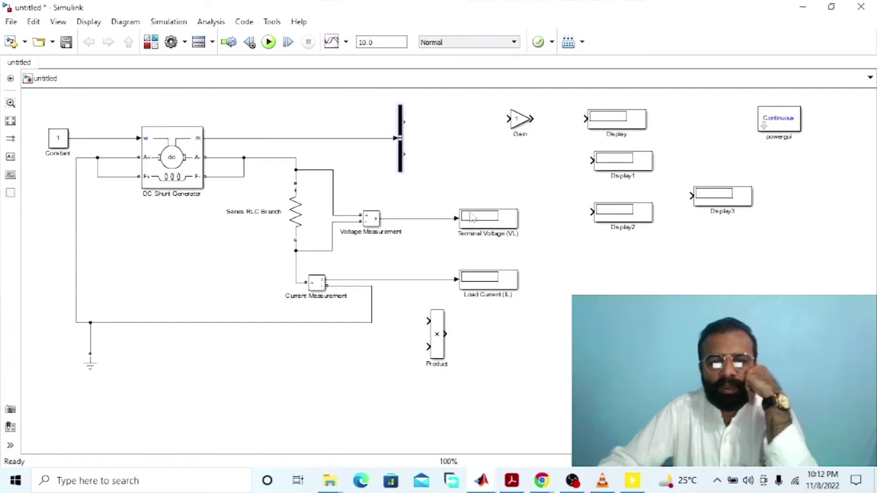
{"action": "double_click", "coordinate": [402, 154]}
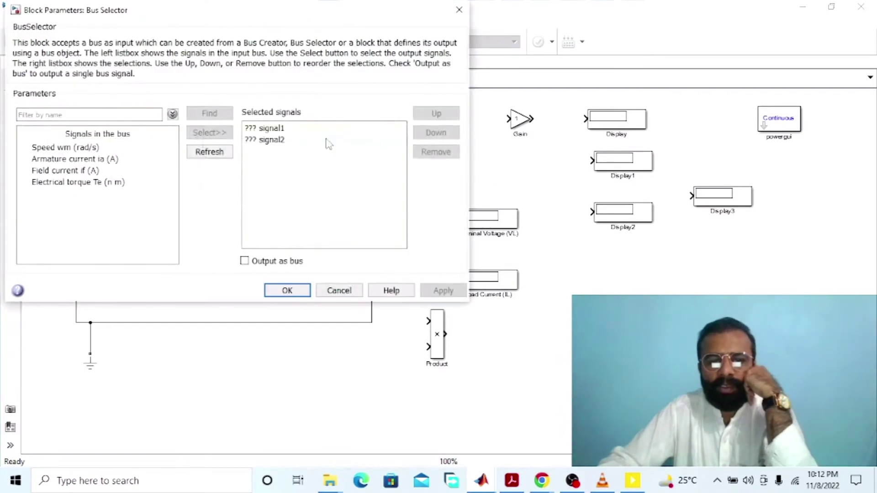
{"action": "left_click", "coordinate": [118, 147]}
{"action": "left_click", "coordinate": [221, 132]}
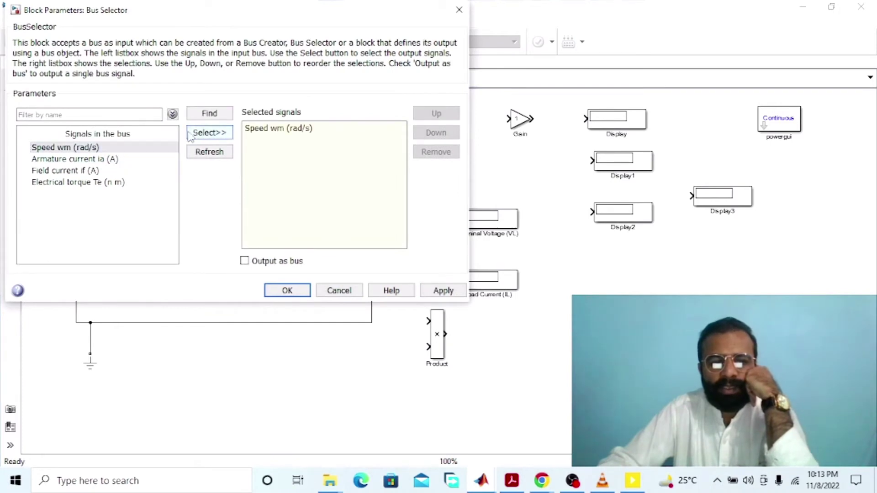
{"action": "left_click", "coordinate": [111, 160]}
{"action": "left_click", "coordinate": [224, 133]}
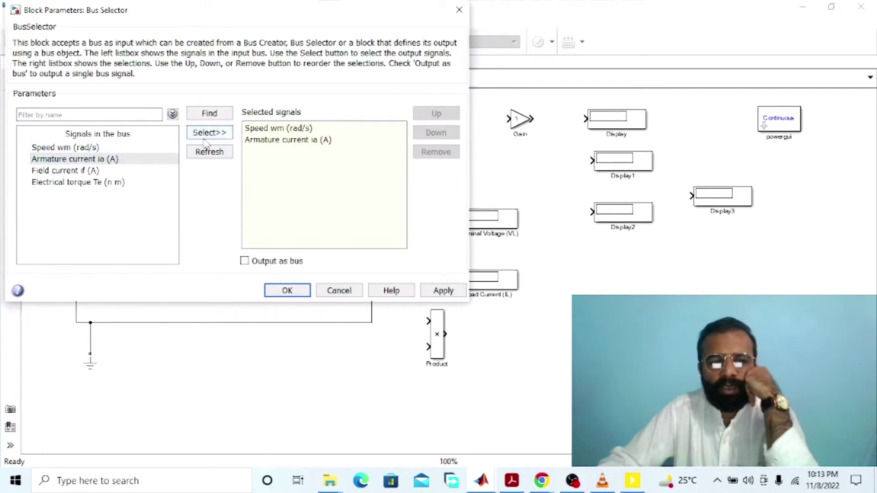
{"action": "left_click", "coordinate": [128, 171]}
{"action": "left_click", "coordinate": [192, 137]}
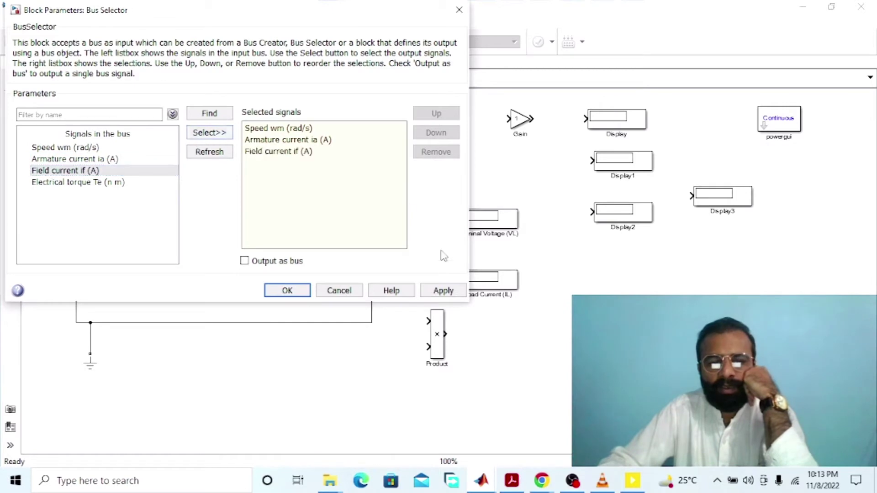
{"action": "left_click", "coordinate": [443, 291]}
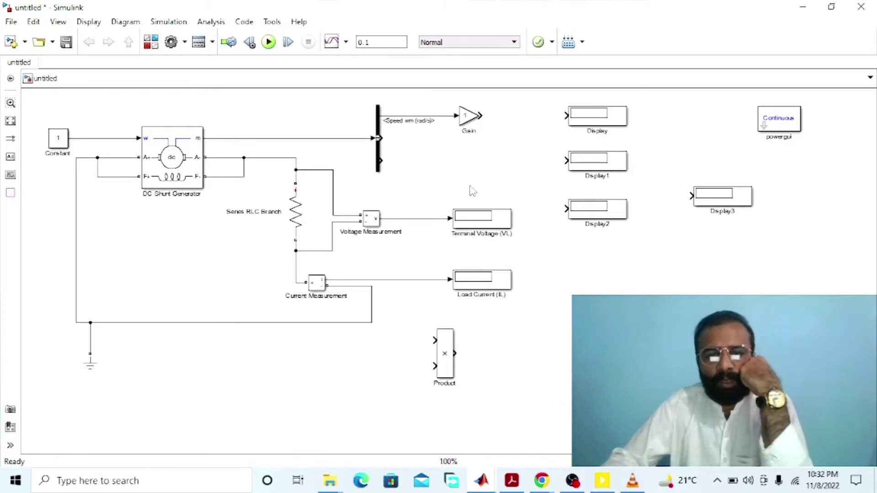
- Set the Gain block on the speed signal to 9.55 and rename it Rad/Sec -RPM
{"action": "left_click", "coordinate": [462, 119]}
{"action": "double_click", "coordinate": [464, 118]}
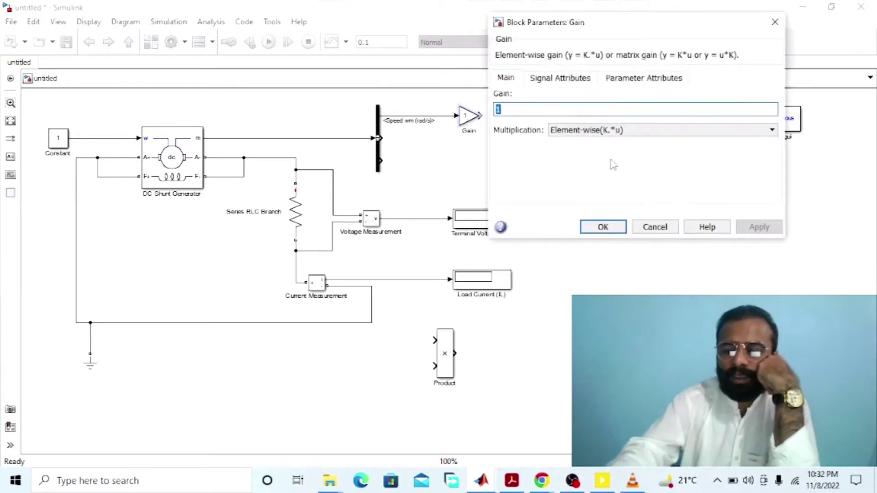
{"action": "type", "text": "9."}
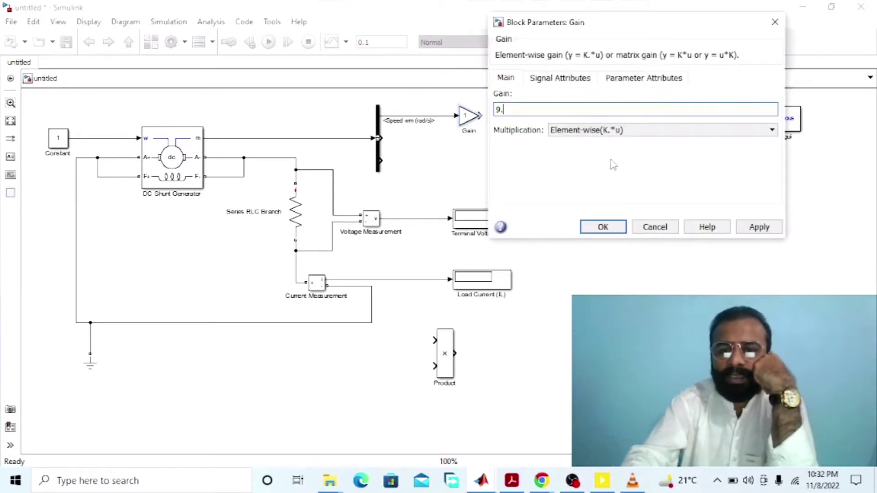
{"action": "type", "text": "55"}
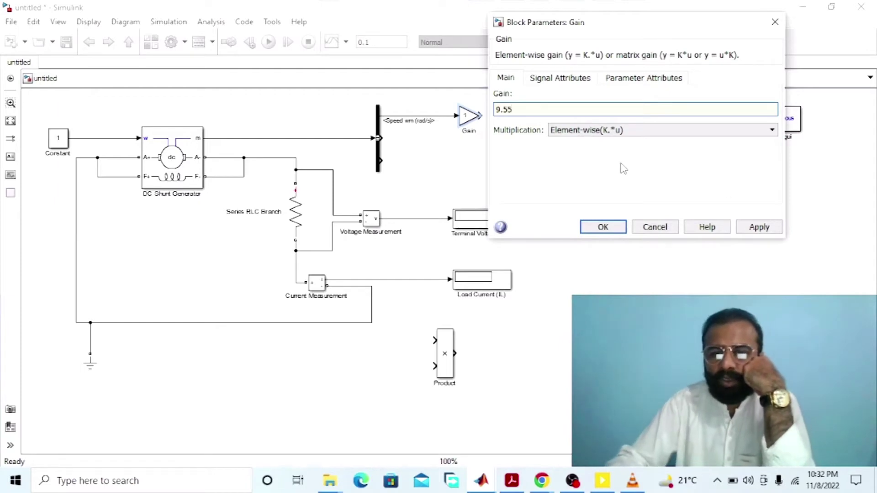
{"action": "left_click", "coordinate": [760, 227]}
{"action": "left_click", "coordinate": [603, 227]}
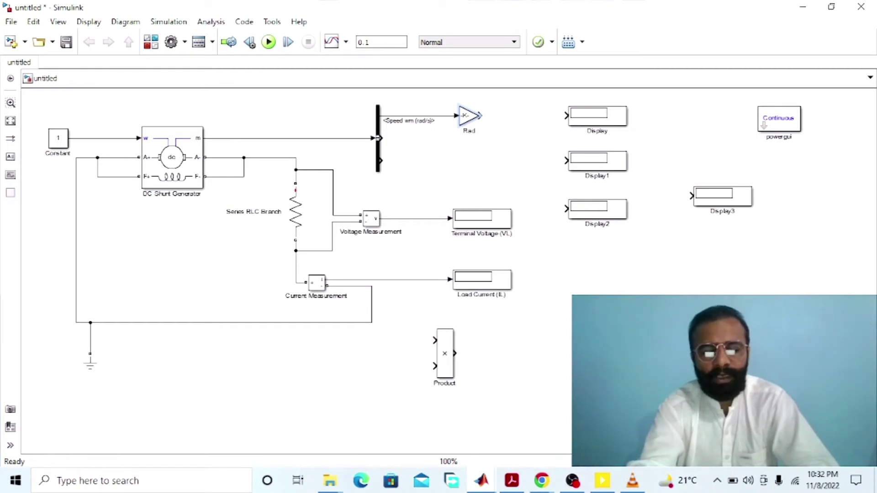
{"action": "type", "text": "/Sec"}
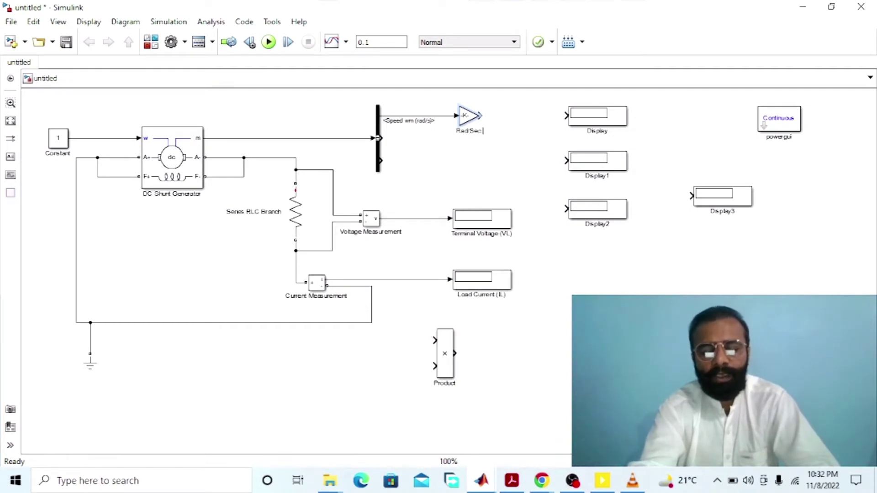
{"action": "type", "text": " -RPM"}
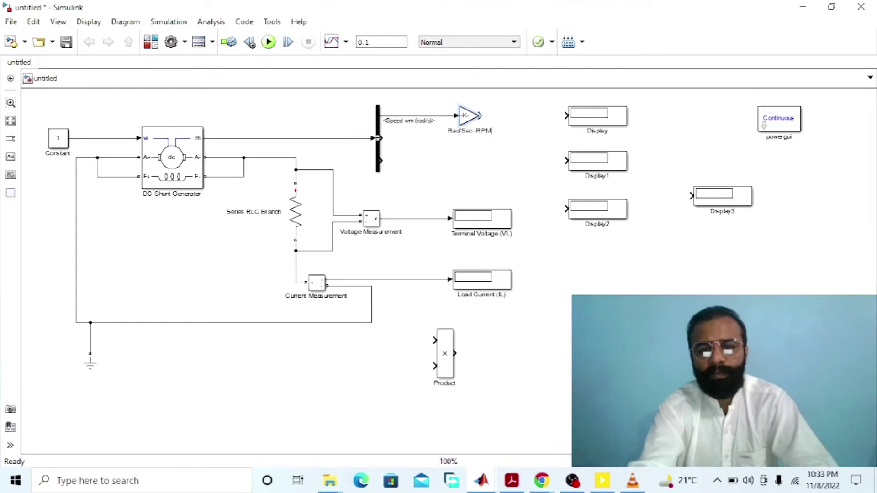
- Connect the Rad/Sec -RPM gain output to the first spare Display and rename that display Speed (RPM)
{"action": "left_click_drag", "start_coordinate": [481, 116], "coordinate": [566, 115]}
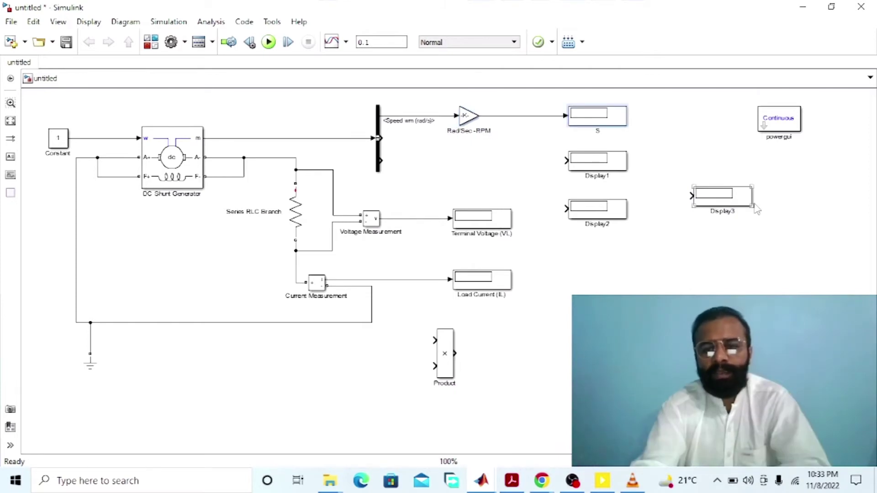
{"action": "type", "text": "Spee"}
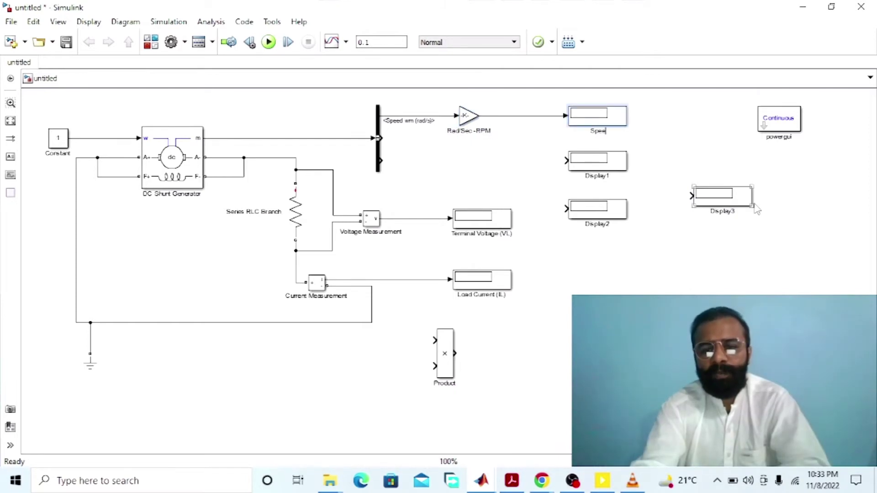
{"action": "type", "text": "d (RPM"}
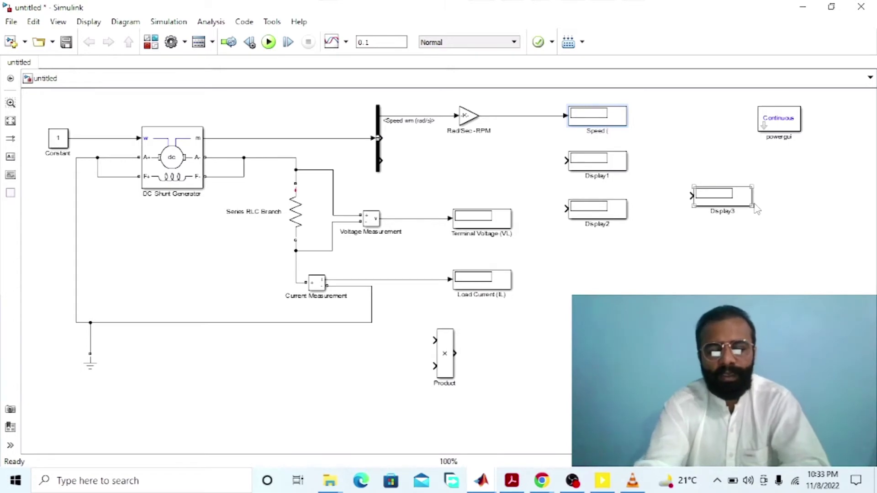
{"action": "type", "text": ")"}
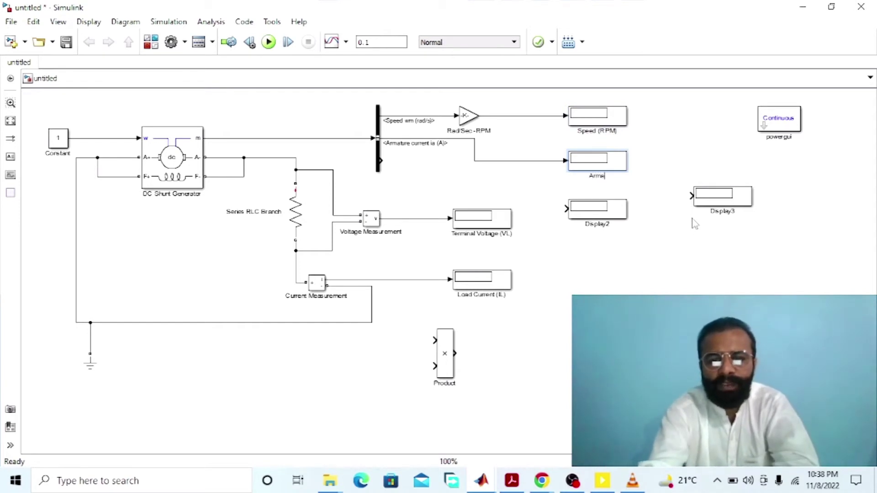
- Rename the display on the armature current signal Armature Curent (IA)
{"action": "type", "text": "re"}
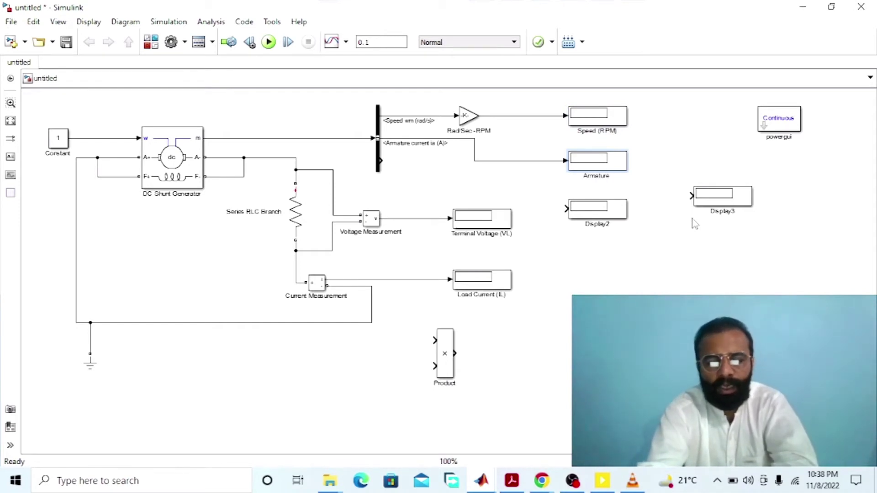
{"action": "type", "text": " Cur"}
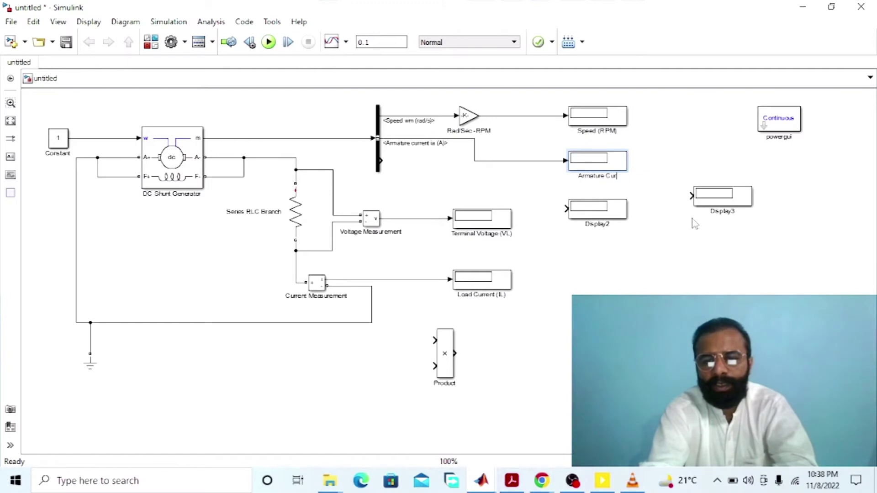
{"action": "type", "text": "ent ("}
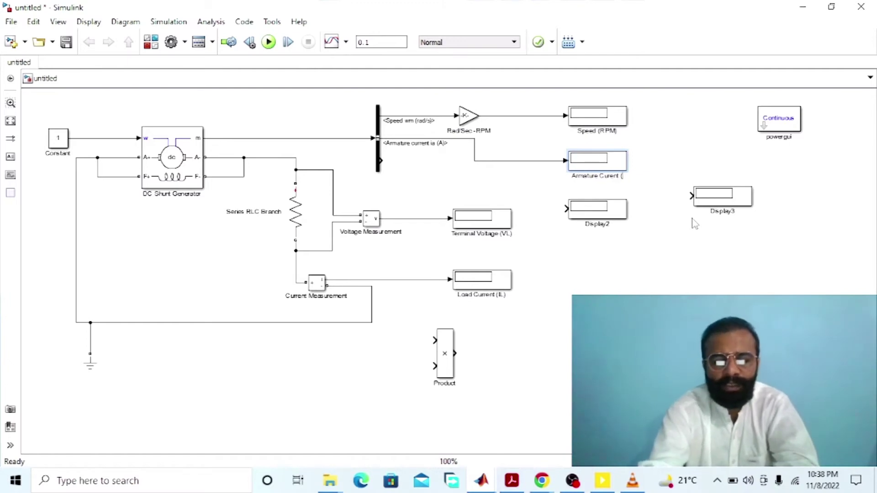
{"action": "type", "text": "IA)"}
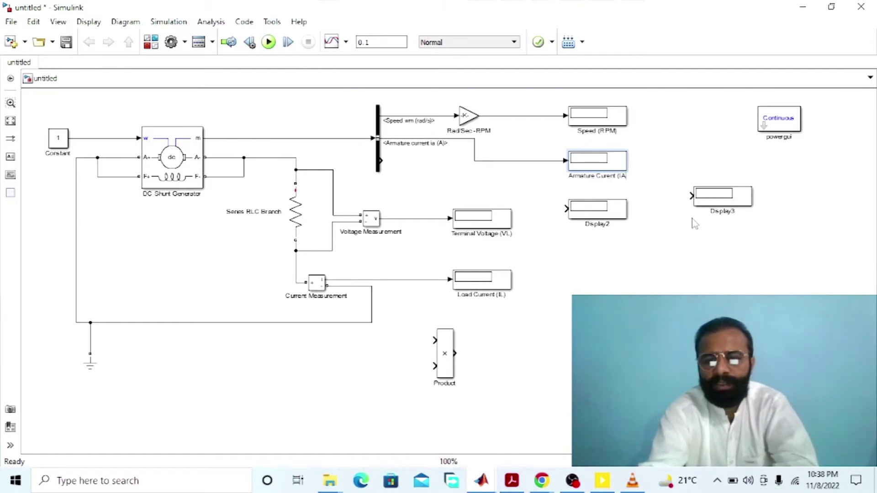
{"action": "left_click", "coordinate": [695, 224]}
- Connect the Bus Selector's field current output to Display2 and rename that display Field Current (IF)
{"action": "left_click_drag", "start_coordinate": [380, 160], "coordinate": [567, 208]}
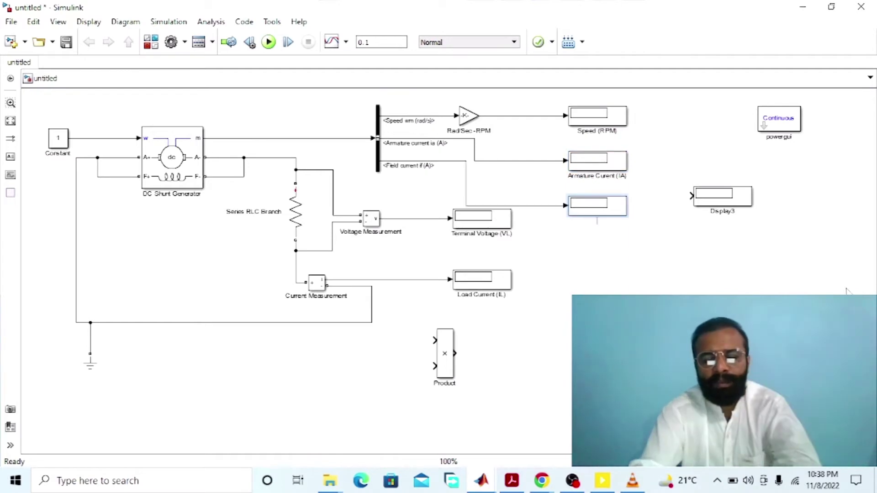
{"action": "type", "text": "Field Curr"}
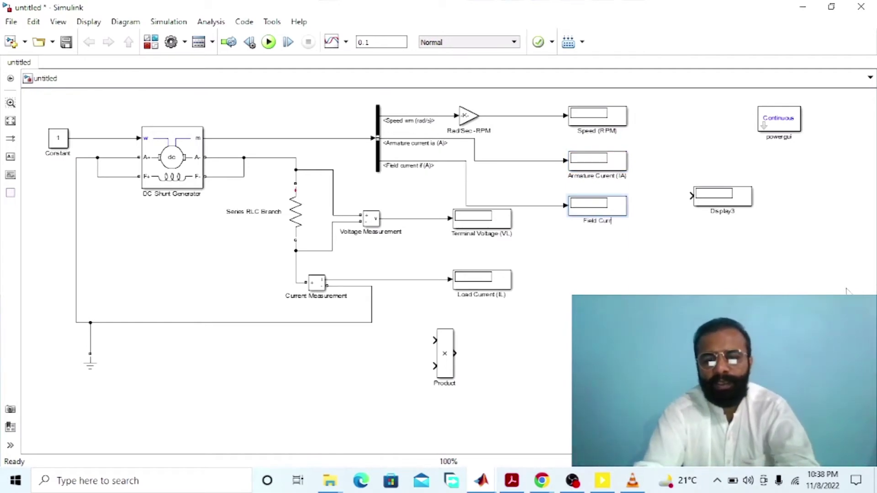
{"action": "type", "text": "ent (I"}
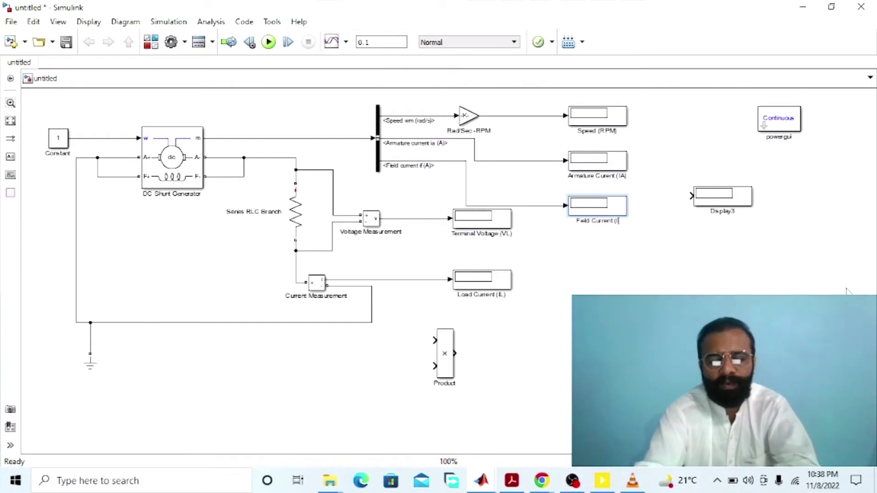
{"action": "type", "text": "F)"}
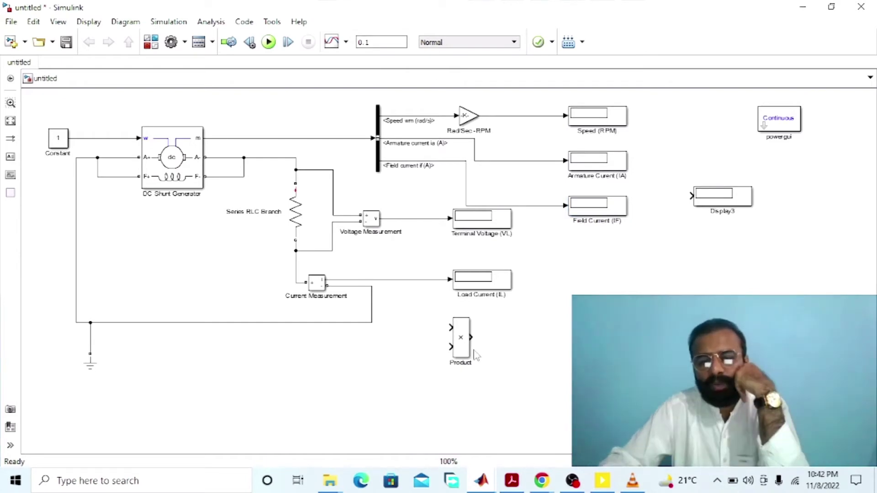
- Rename the Product block P = V*IL
{"action": "left_click_drag", "start_coordinate": [475, 359], "coordinate": [467, 354]}
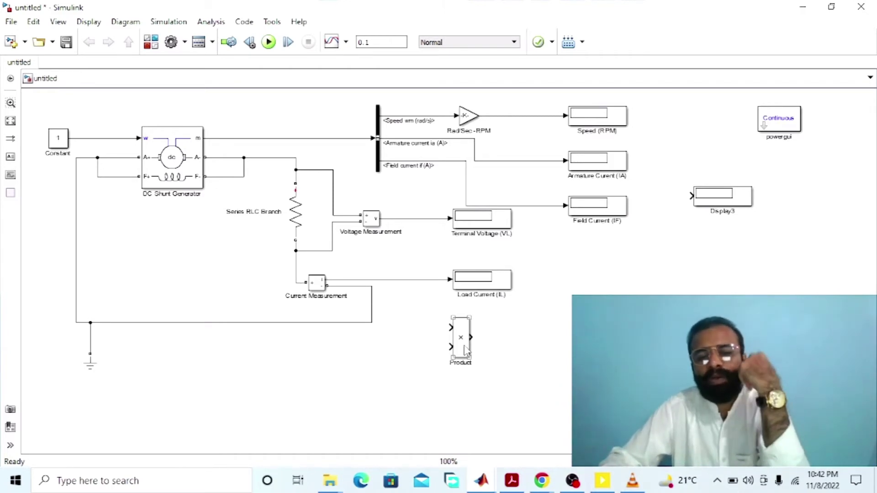
{"action": "left_click", "coordinate": [448, 359]}
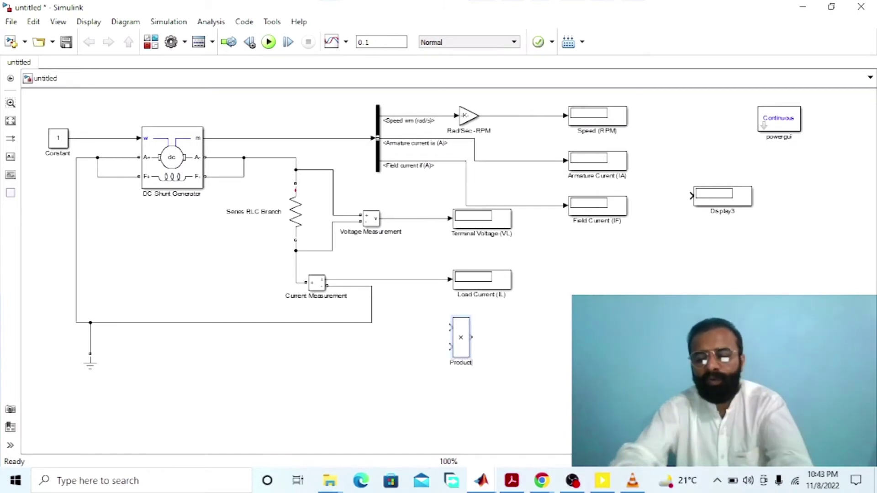
{"action": "left_click", "coordinate": [461, 362]}
{"action": "key", "text": "BackSpace"}
{"action": "key", "text": "BackSpace"}
{"action": "key", "text": "BackSpace"}
{"action": "key", "text": "BackSpace"}
{"action": "key", "text": "BackSpace"}
{"action": "key", "text": "BackSpace"}
{"action": "key", "text": "BackSpace"}
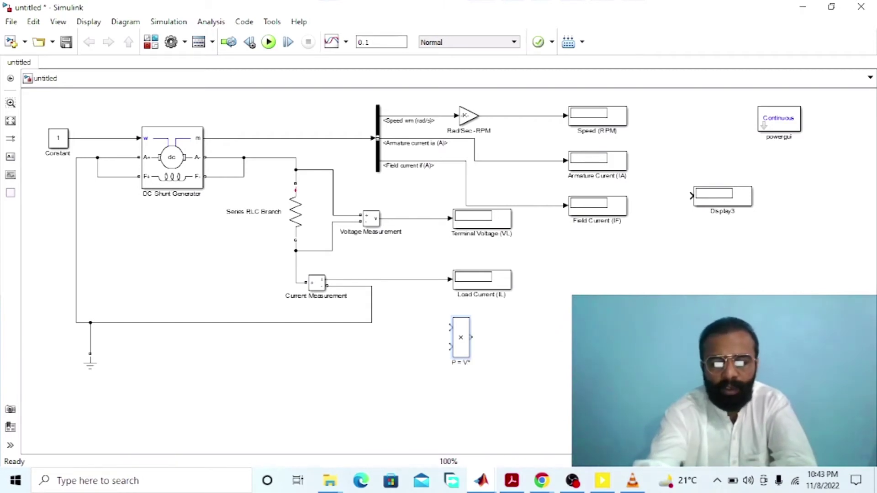
{"action": "type", "text": "IL"}
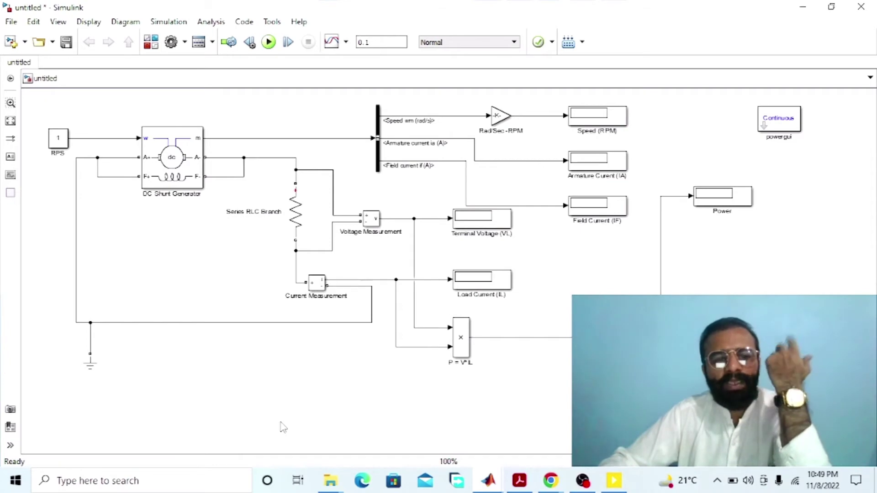
- Set the constant value of the RPS block feeding the generator's speed input to 315
{"action": "left_click", "coordinate": [59, 143]}
{"action": "double_click", "coordinate": [59, 143]}
{"action": "type", "text": "315"}
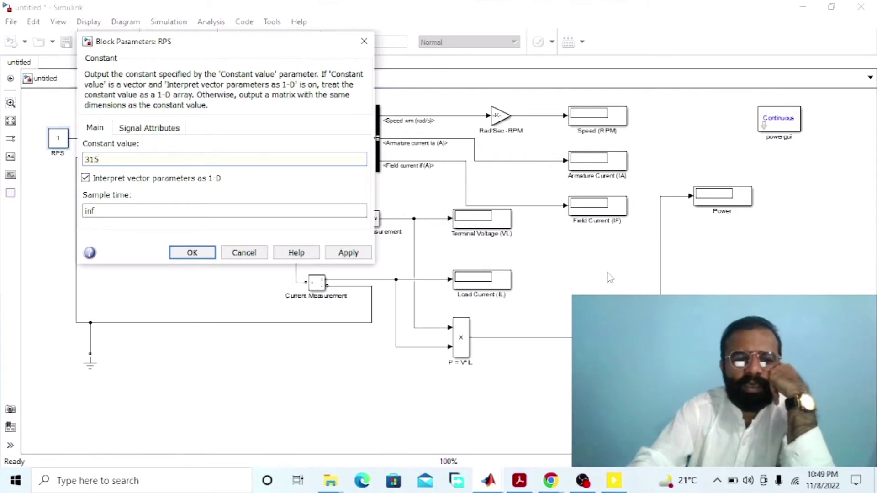
{"action": "left_click", "coordinate": [348, 252]}
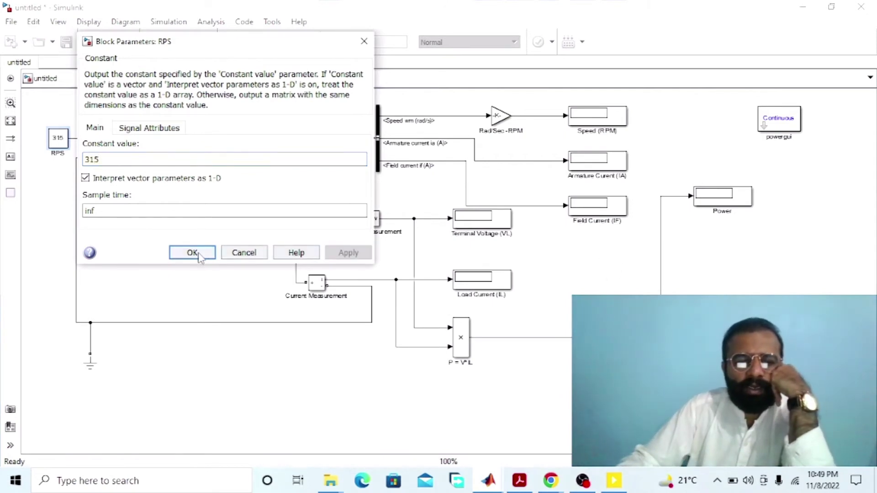
{"action": "left_click", "coordinate": [192, 252]}
- Edit the load parameters of the Series RLC Branch and run the DCShuntGenerator simulation
{"action": "double_click", "coordinate": [296, 213]}
{"action": "double_click", "coordinate": [358, 243]}
{"action": "type", "text": "8"}
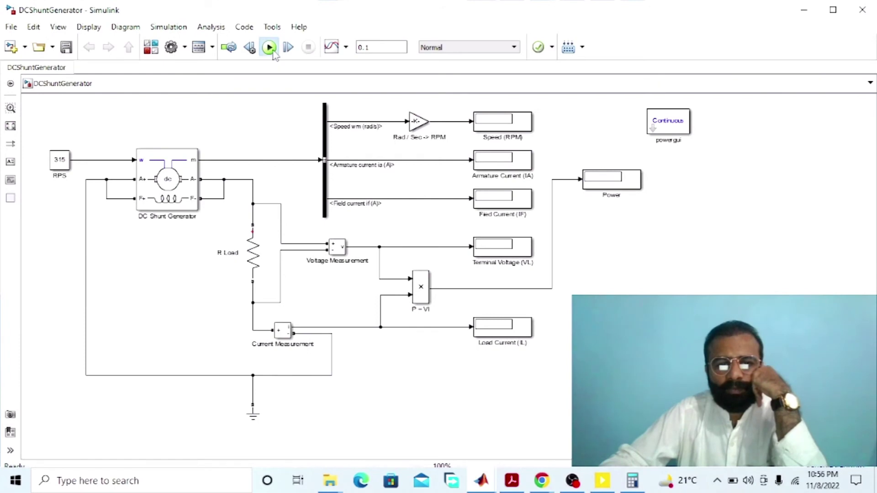
{"action": "left_click", "coordinate": [272, 49]}
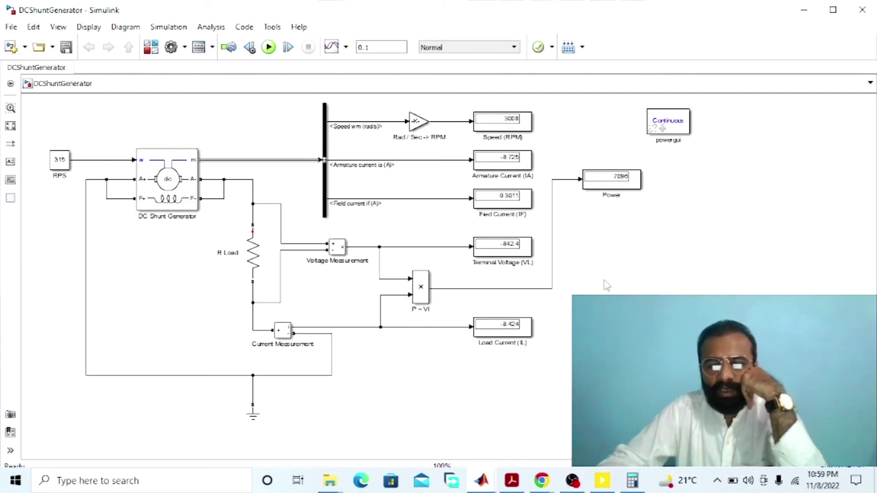
- Switch to Calculator, subtract the field current from the armature current as 8.725 - 0.3011, and compare the result with the Load Current display
{"action": "key", "text": "alt+Tab"}
{"action": "type", "text": "8.725"}
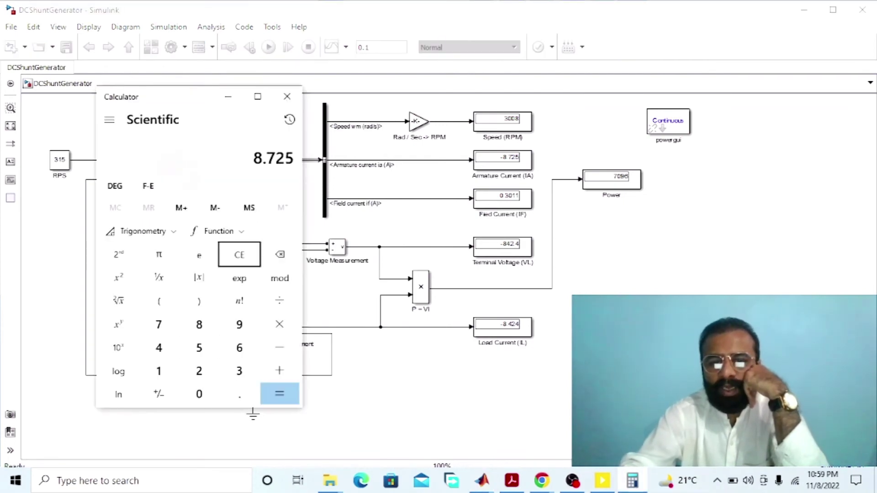
{"action": "key", "text": "minus"}
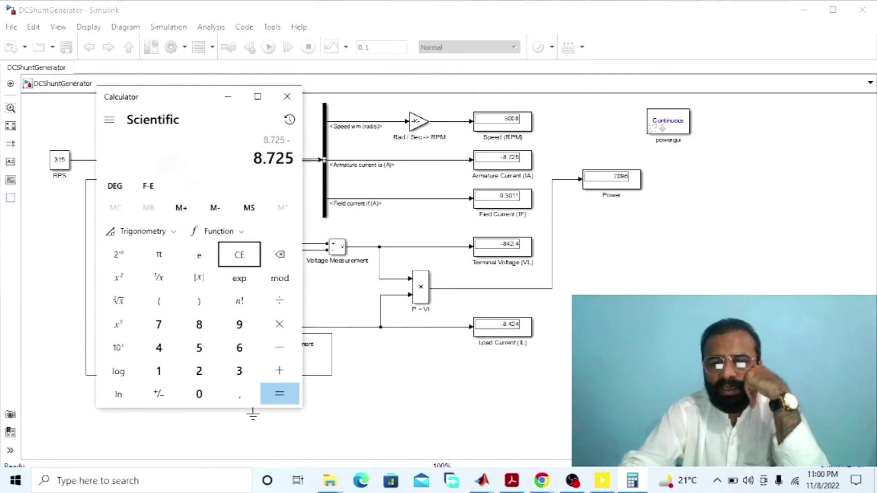
{"action": "type", "text": "0."}
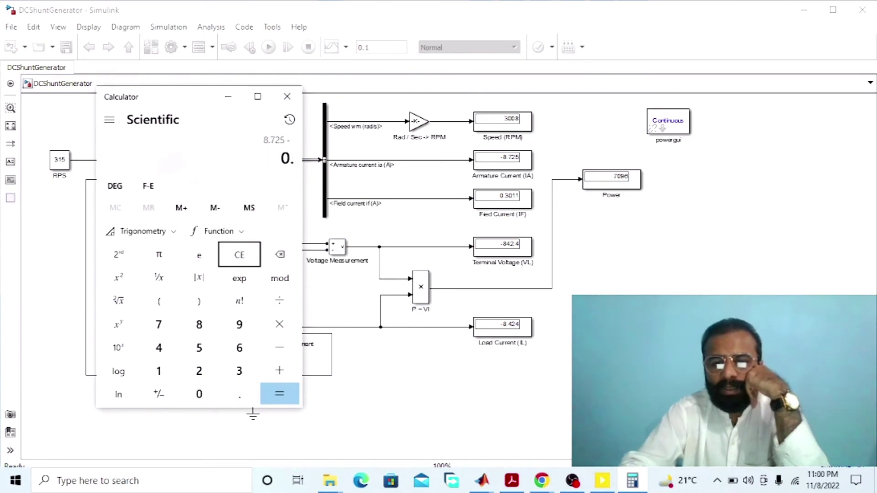
{"action": "type", "text": "3011"}
{"action": "key", "text": "Return"}
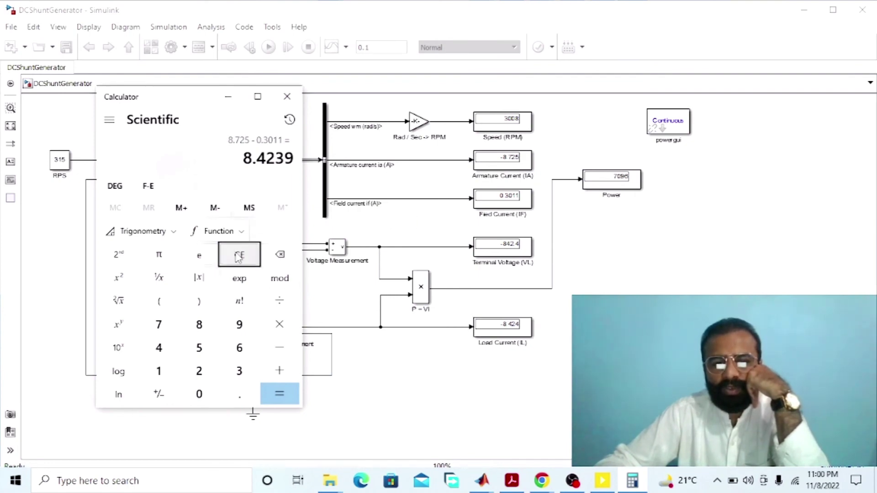
{"action": "left_click", "coordinate": [503, 327]}
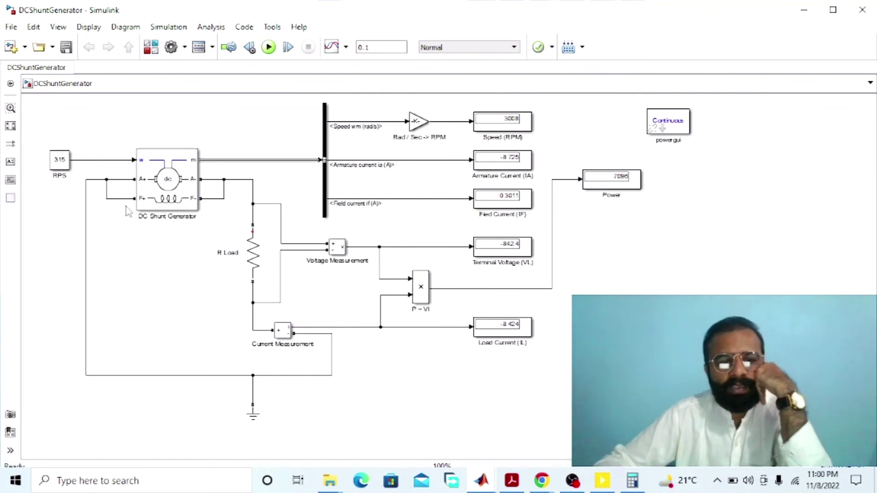
- Select the R Load block connected across the Voltage Measurement inputs
{"action": "left_click", "coordinate": [234, 251]}
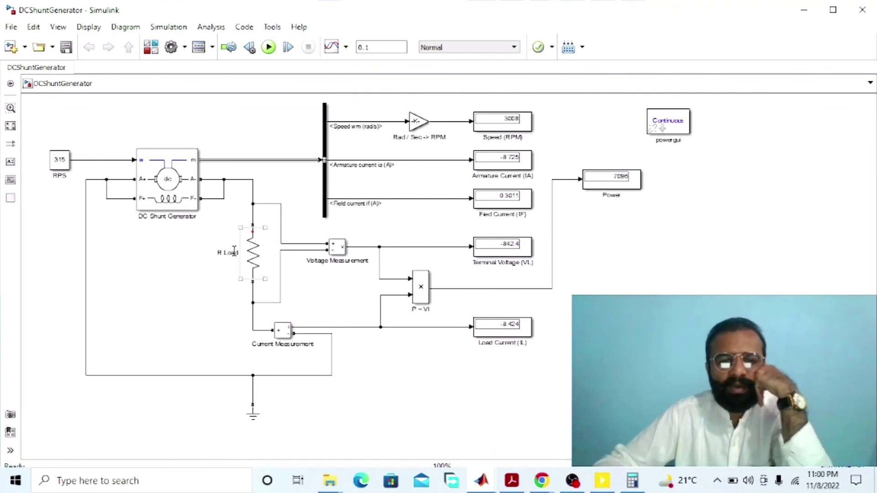